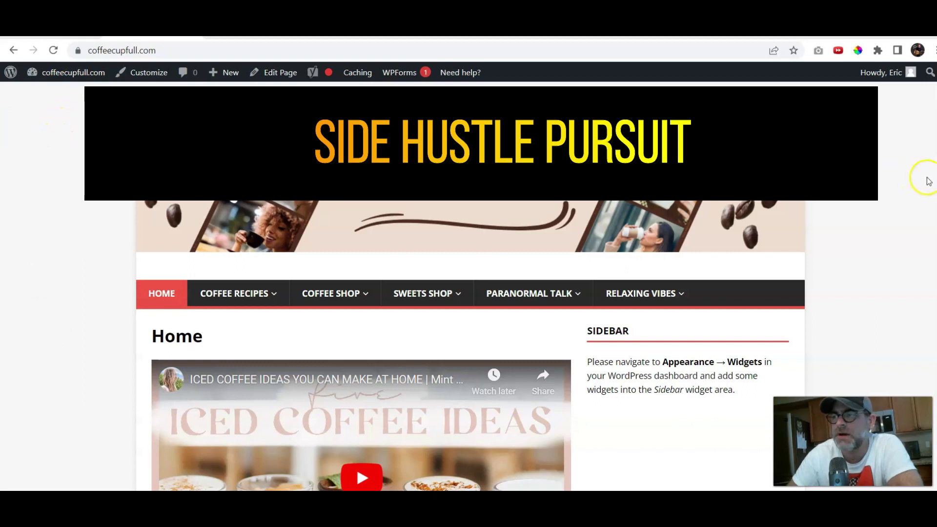
# Go to the Plugins > Add New page in the WordPress admin
pyautogui.scroll(-3, 471, 293)
pyautogui.scroll(3, 471, 292)
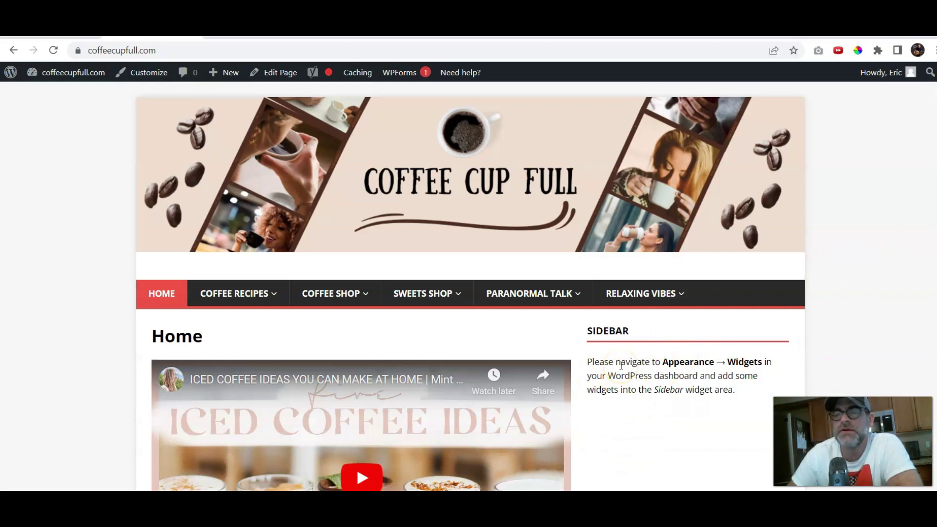
pyautogui.moveTo(68, 77)
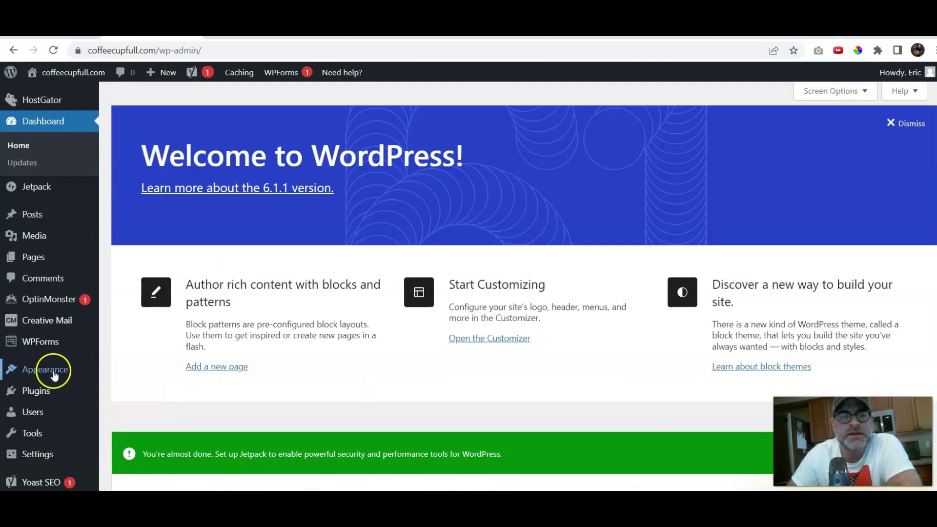
pyautogui.moveTo(54, 374)
pyautogui.moveTo(50, 393)
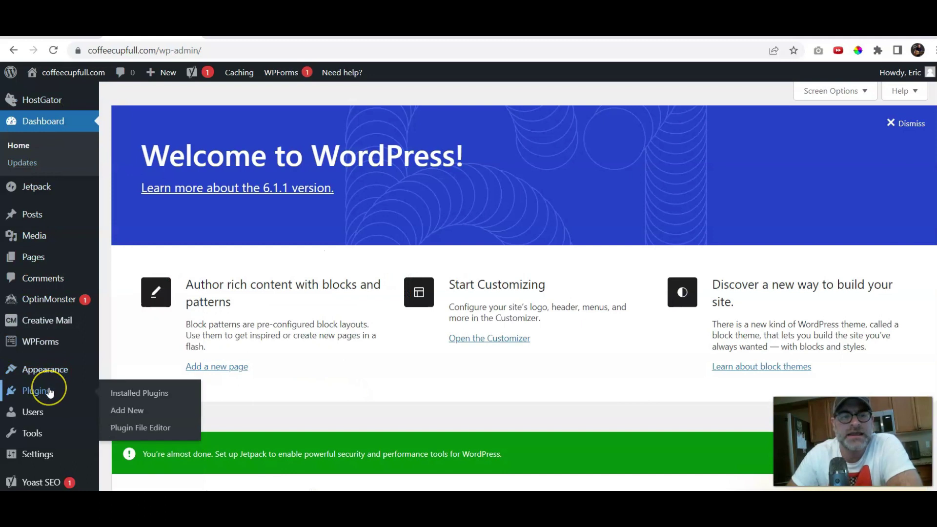
pyautogui.click(135, 411)
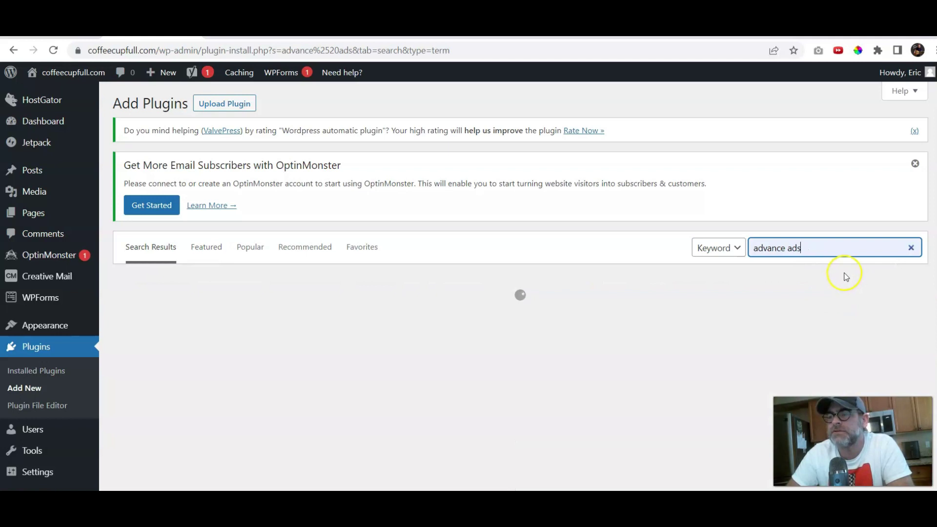
# Search for 'advanced ads', then install and activate the Advanced Ads plugin
pyautogui.moveTo(825, 248); pyautogui.dragTo(747, 259)
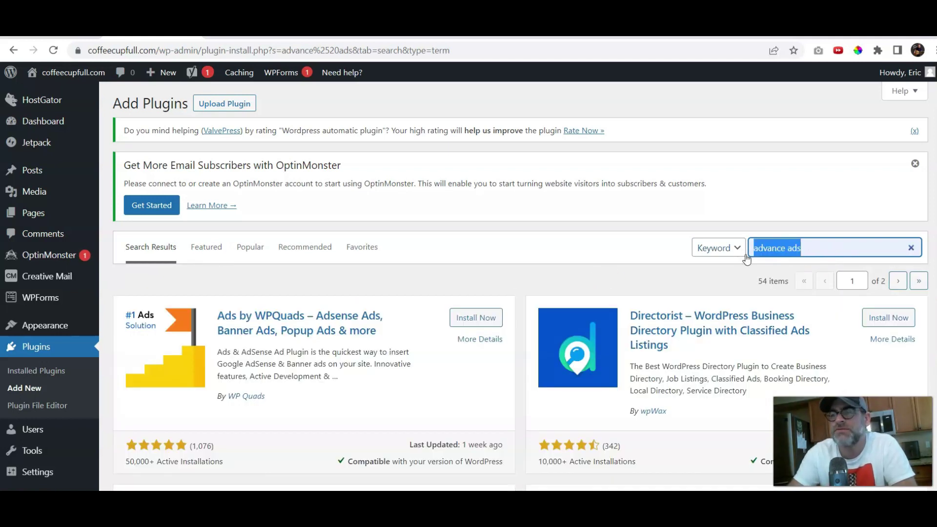
pyautogui.write('a')
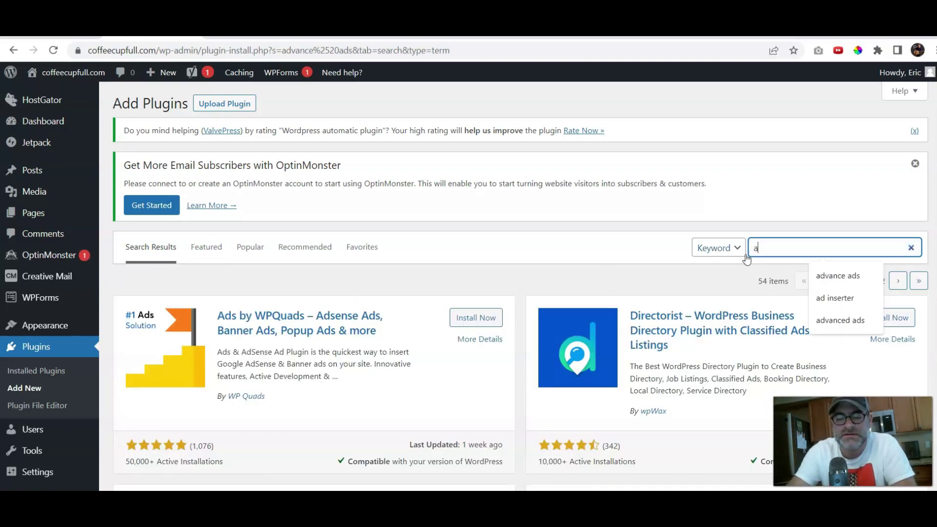
pyautogui.write('dvanced a')
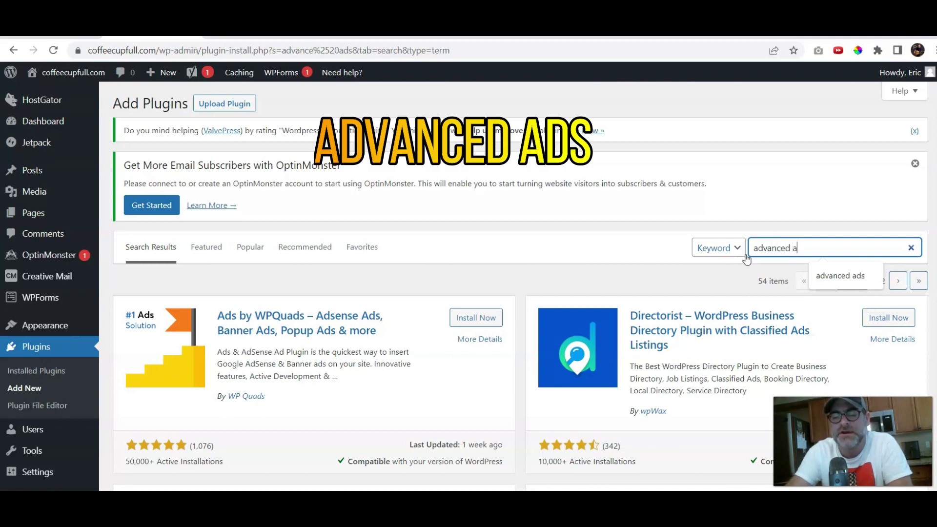
pyautogui.write('ds')
pyautogui.press('Return')
pyautogui.click(465, 321)
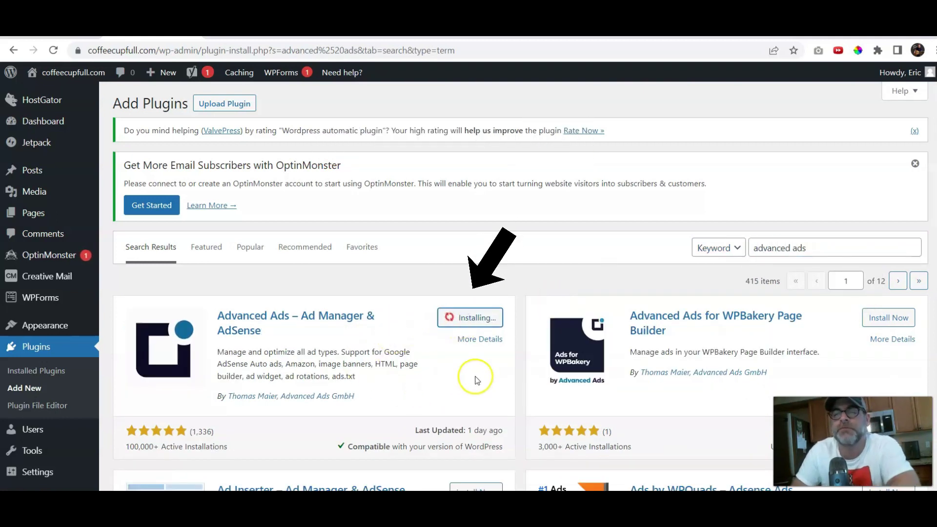
pyautogui.click(478, 322)
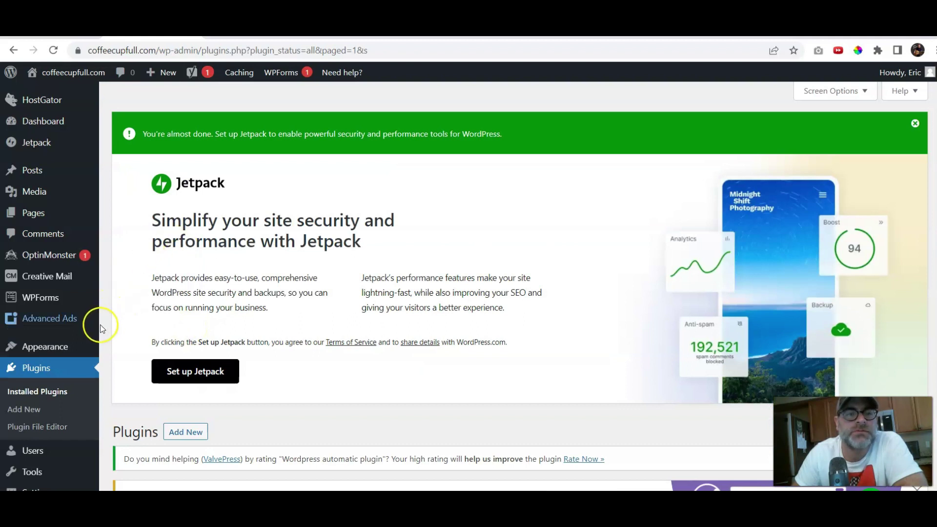
# Advance the Coffee Pods Plain Text and Code ad to its code step, then copy Amazon's custom native shopping ad code
pyautogui.moveTo(67, 323)
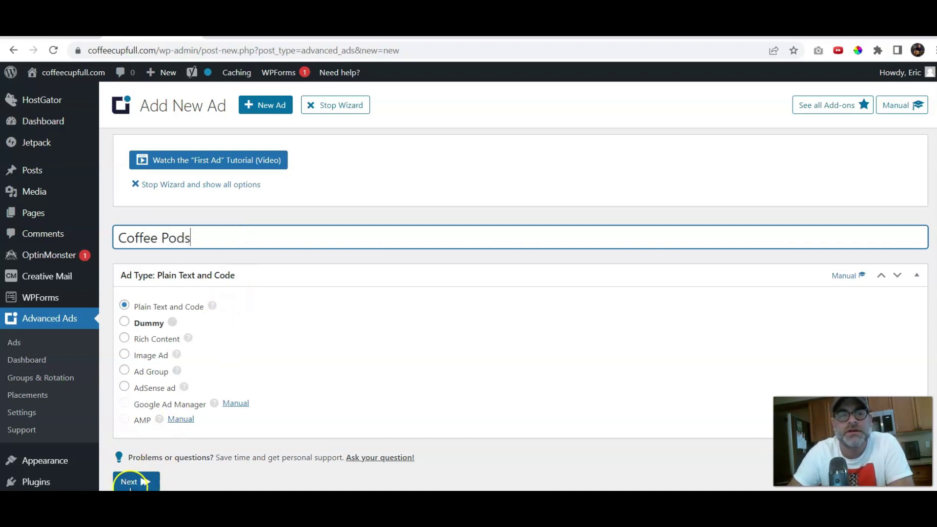
pyautogui.click(129, 481)
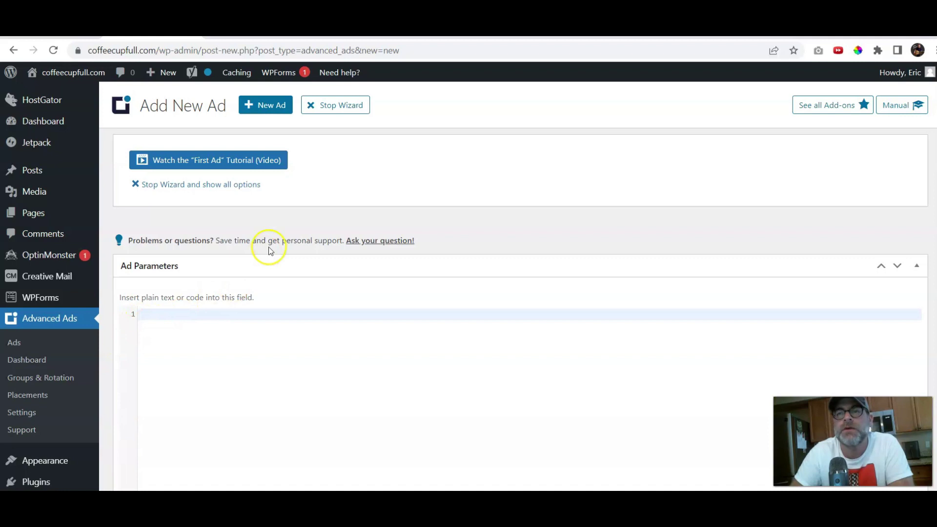
pyautogui.hotkey('ctrl', 'Tab')
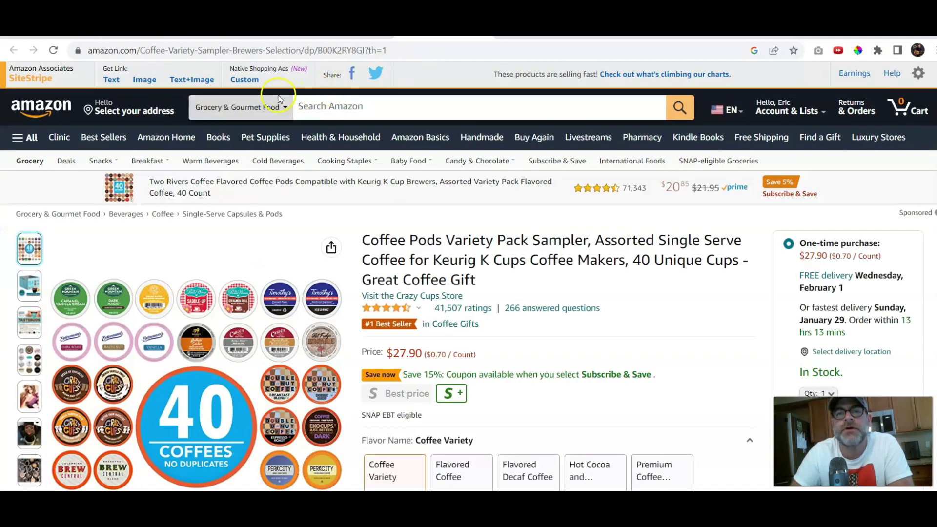
pyautogui.click(247, 80)
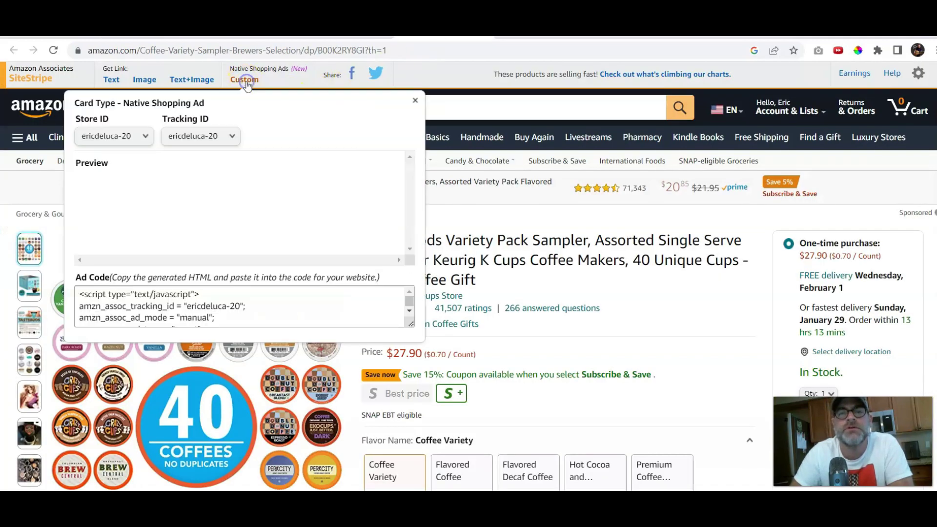
pyautogui.click(176, 306)
pyautogui.rightClick(176, 306)
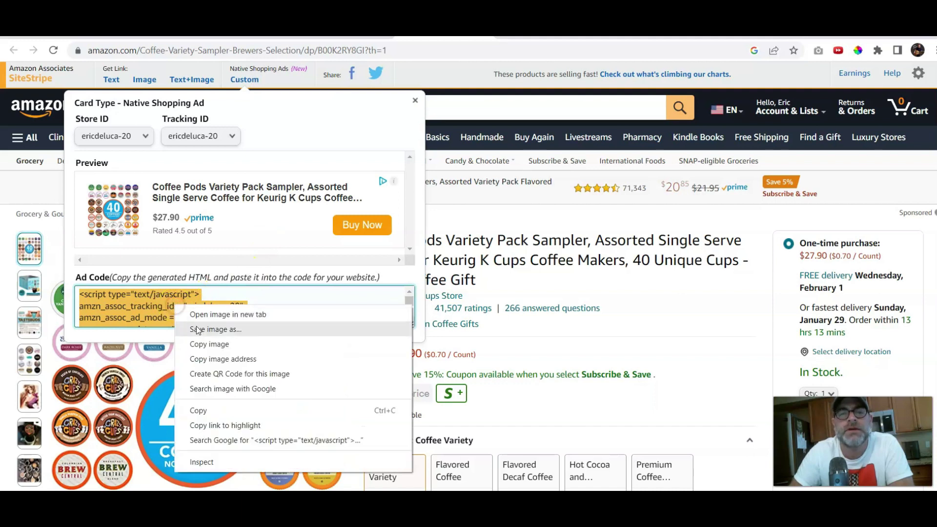
pyautogui.click(200, 408)
# Paste the Amazon ad code into the Coffee Pods ad's parameters field and save the ad
pyautogui.hotkey('ctrl', 'shift', 'Tab')
pyautogui.click(163, 317)
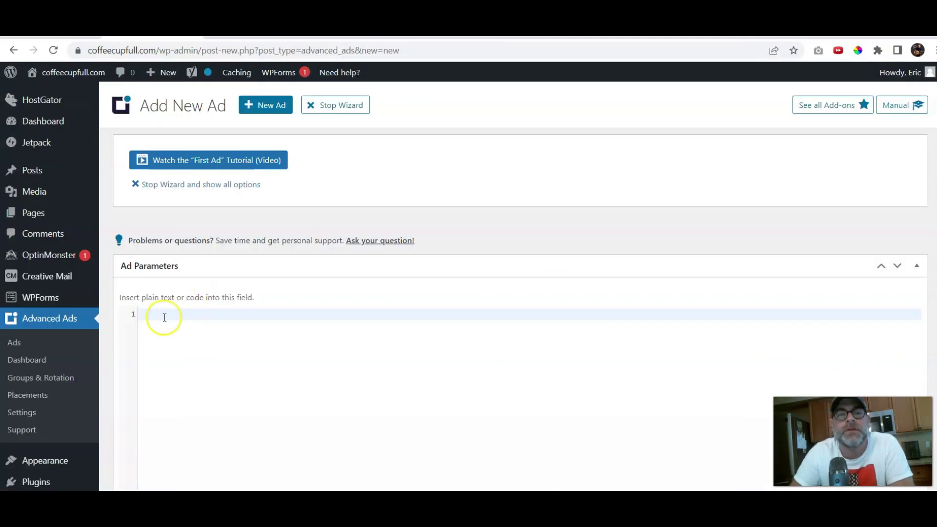
pyautogui.rightClick(157, 317)
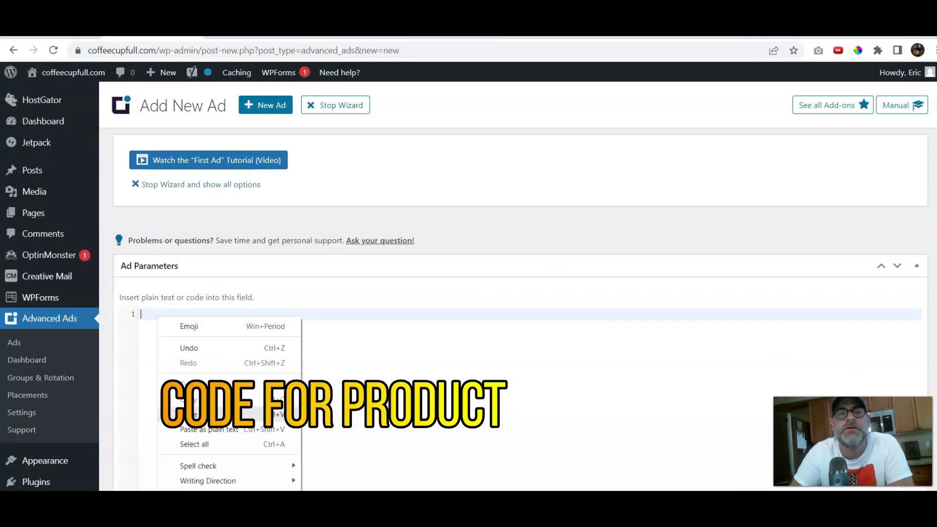
pyautogui.click(191, 415)
pyautogui.scroll(-4, 468, 292)
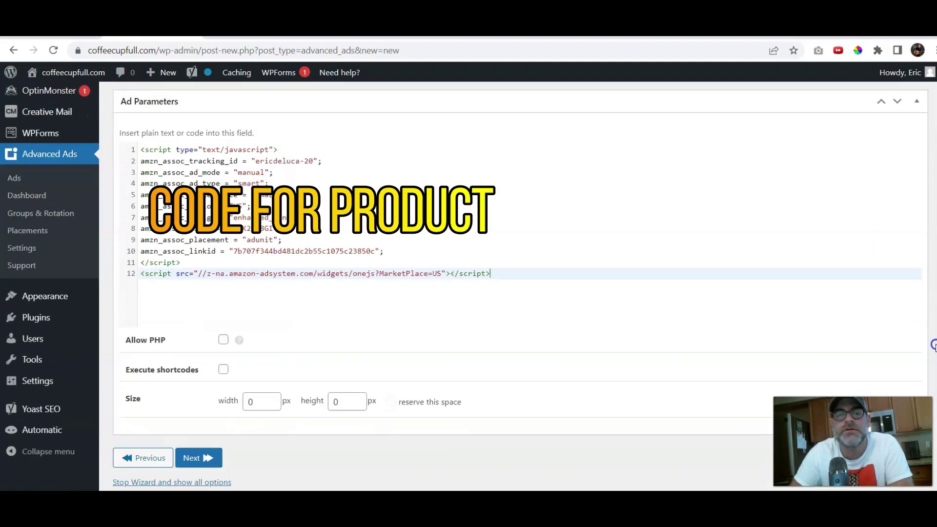
pyautogui.click(210, 439)
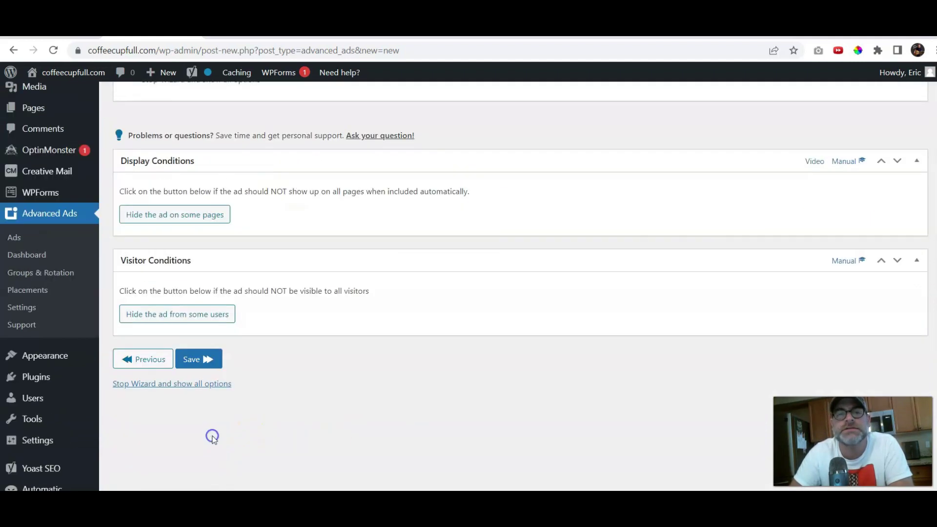
pyautogui.click(206, 364)
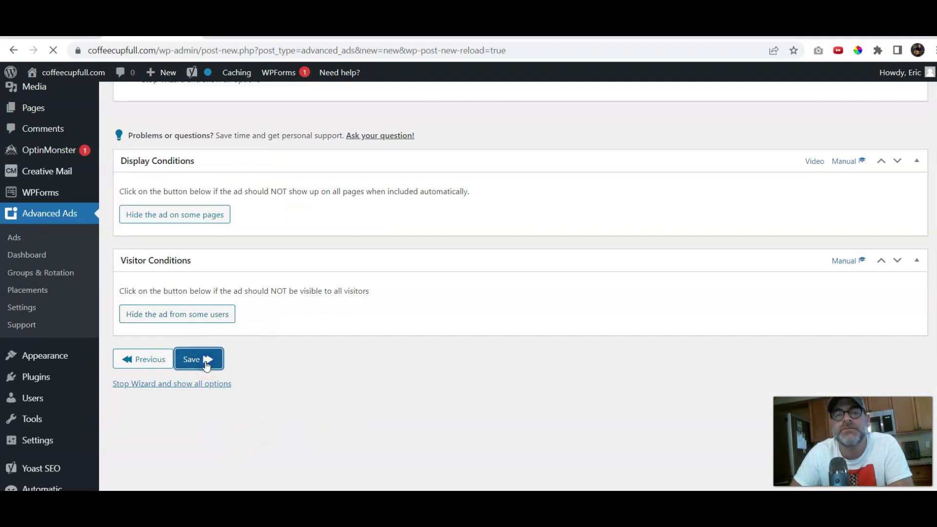
pyautogui.scroll(-8, 428, 293)
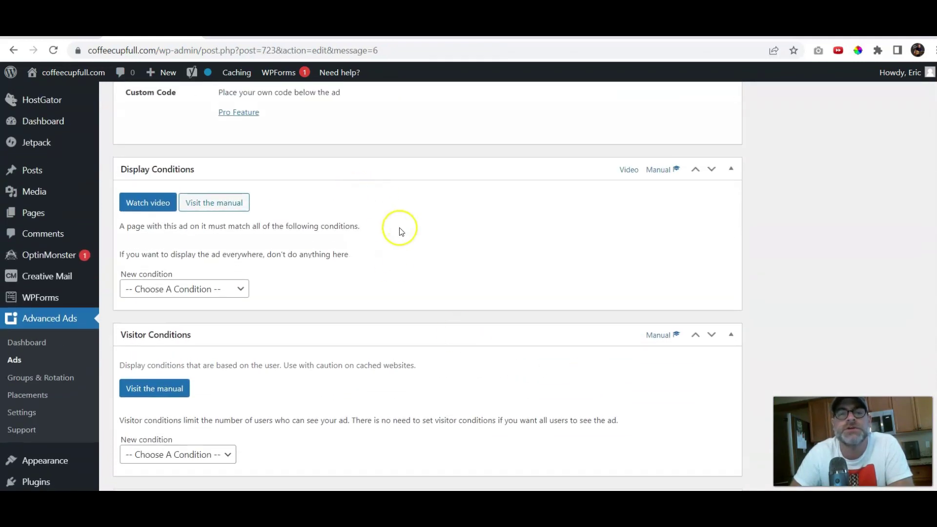
# Add a Categories display condition for cappuccino, irish coffee, flat white and latte recipes, then update the ad
pyautogui.click(237, 290)
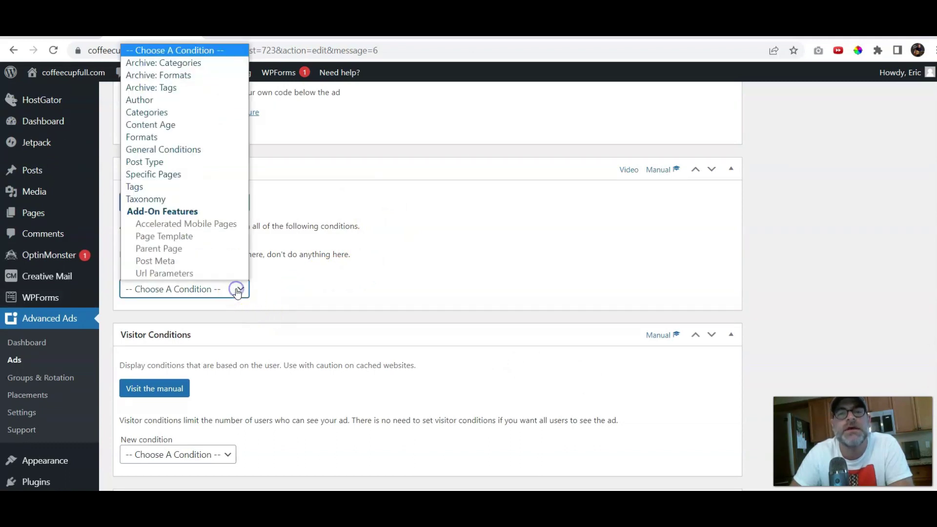
pyautogui.click(197, 113)
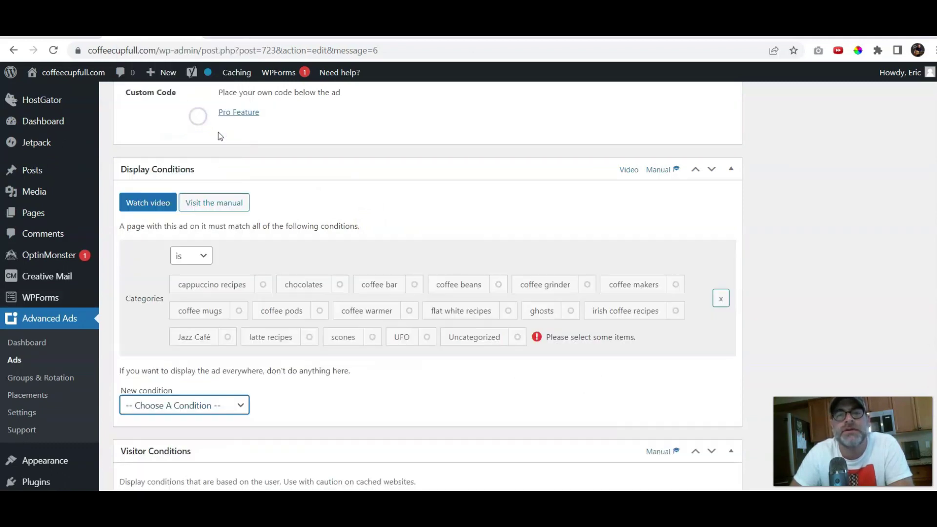
pyautogui.click(204, 289)
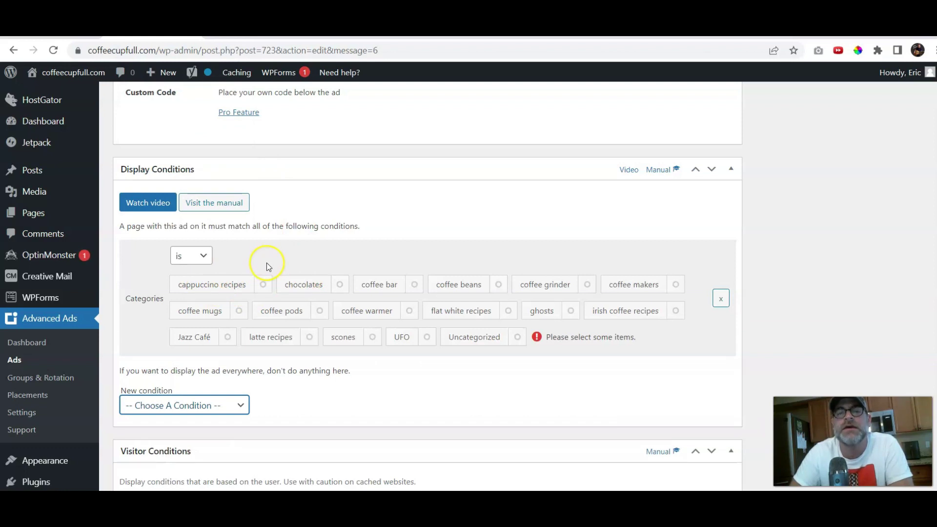
pyautogui.click(220, 288)
pyautogui.click(622, 318)
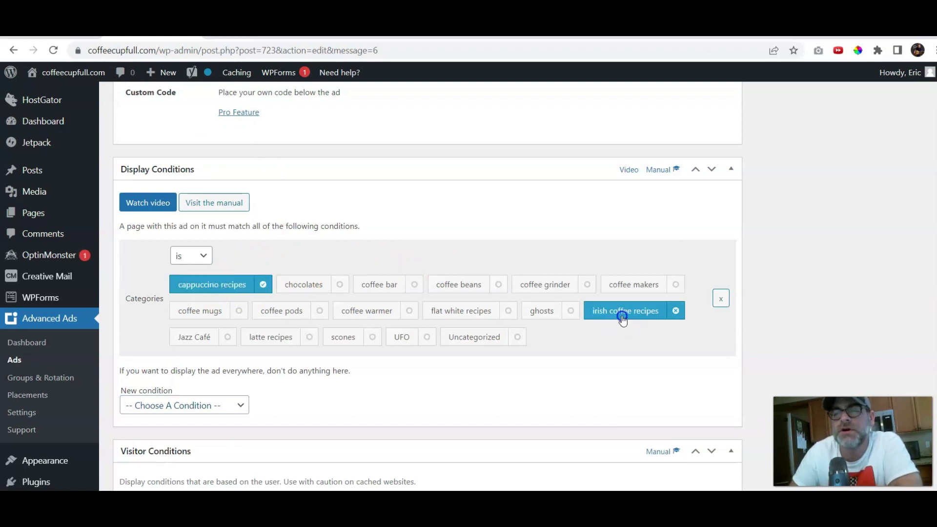
pyautogui.click(471, 311)
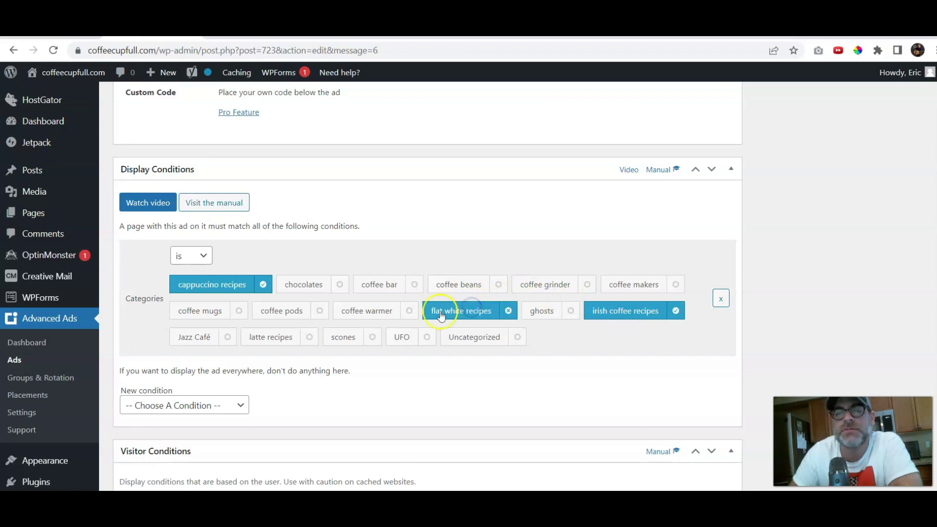
pyautogui.click(275, 340)
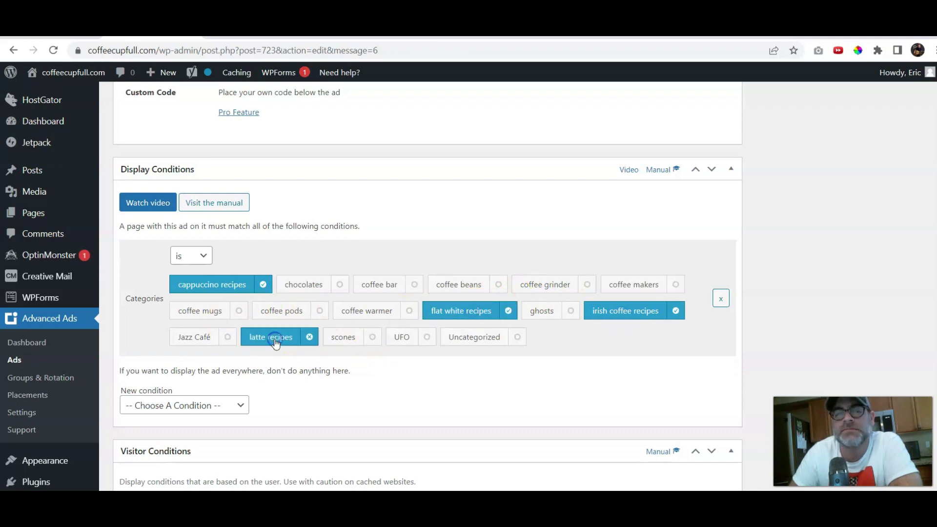
pyautogui.scroll(-8, 419, 286)
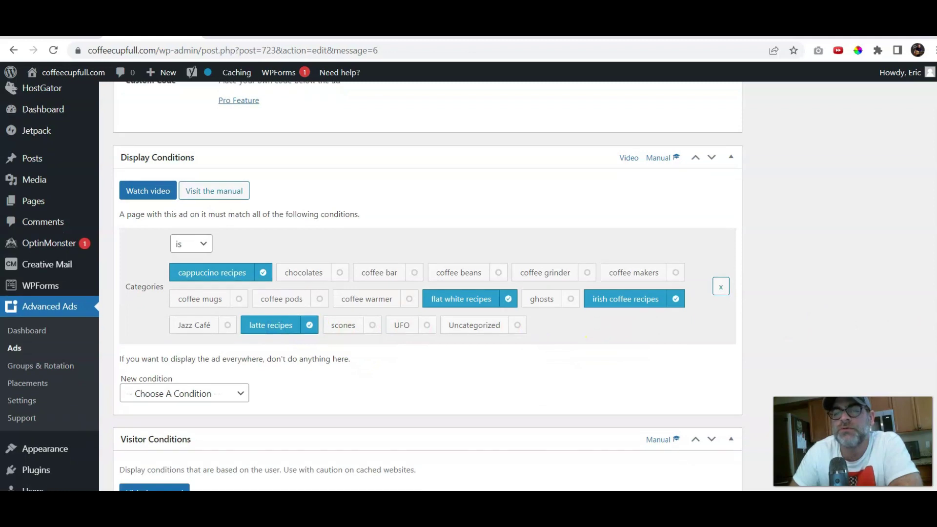
pyautogui.scroll(10, 420, 285)
pyautogui.scroll(10, 419, 285)
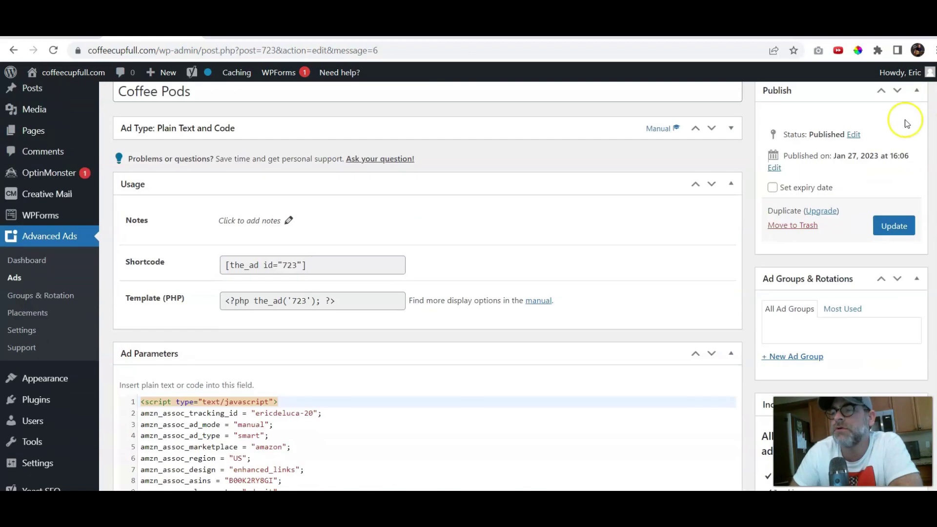
pyautogui.click(890, 229)
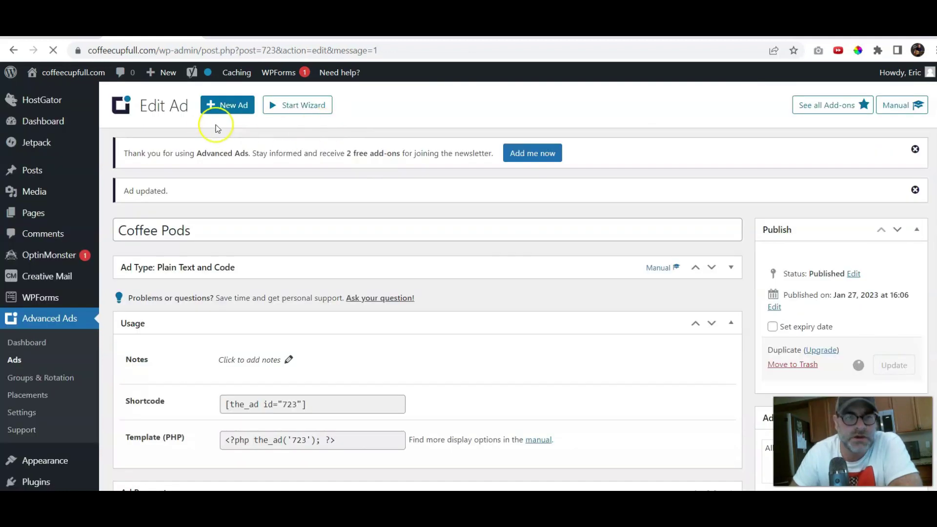
pyautogui.moveTo(68, 72)
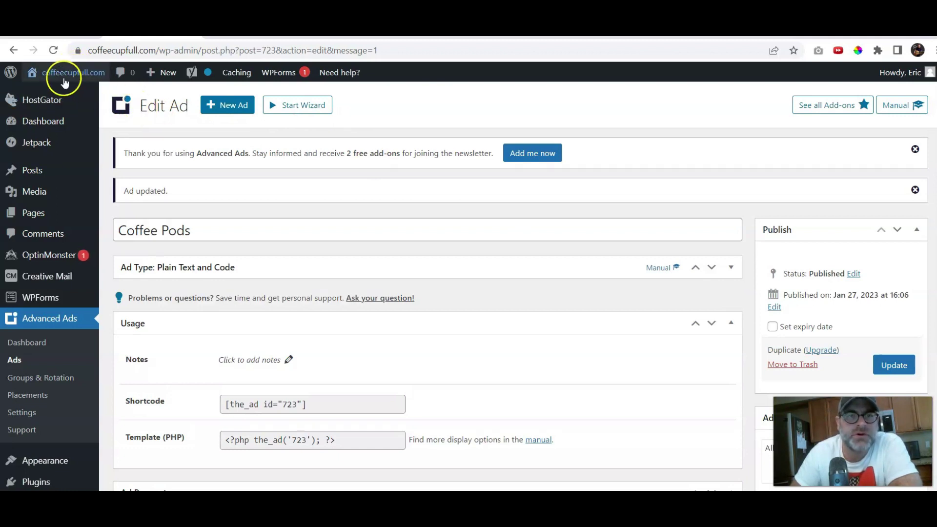
# From the live site's Widgets screen, add an Advanced Ads widget to the Sidebar
pyautogui.click(51, 101)
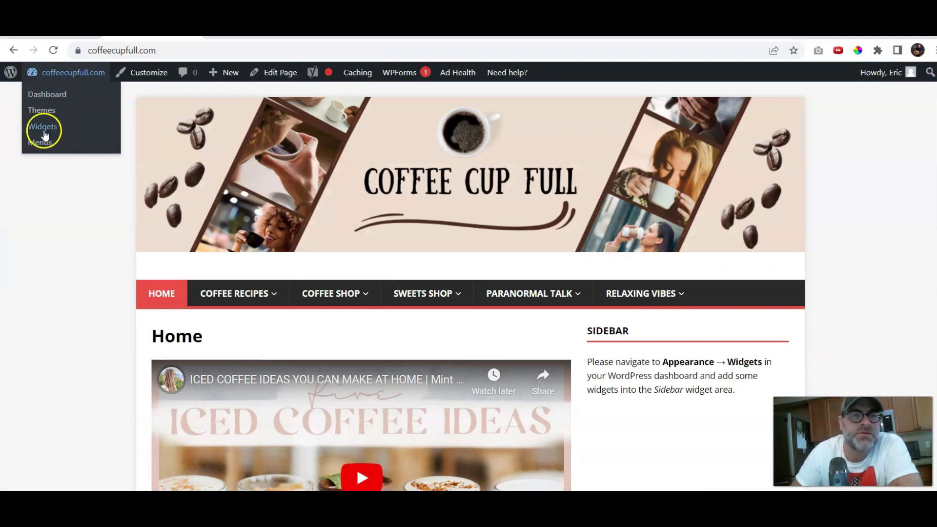
pyautogui.click(45, 127)
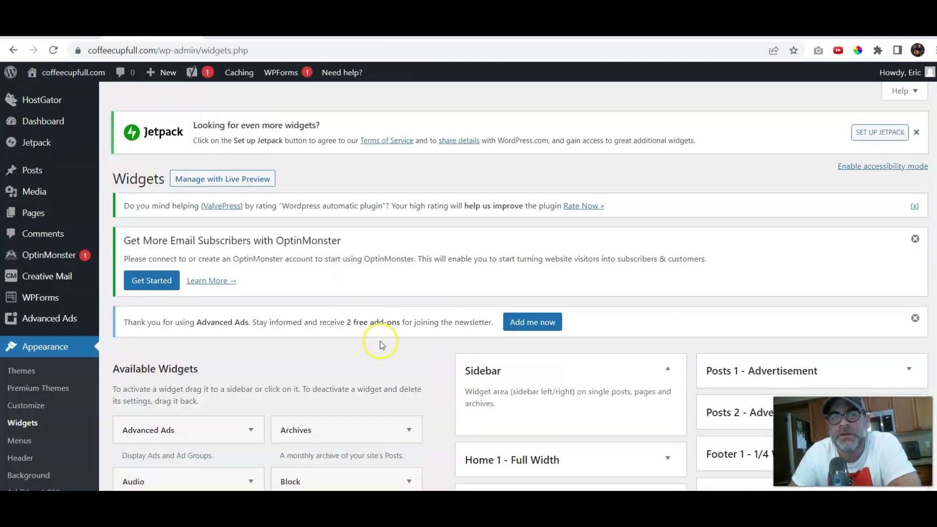
pyautogui.click(251, 429)
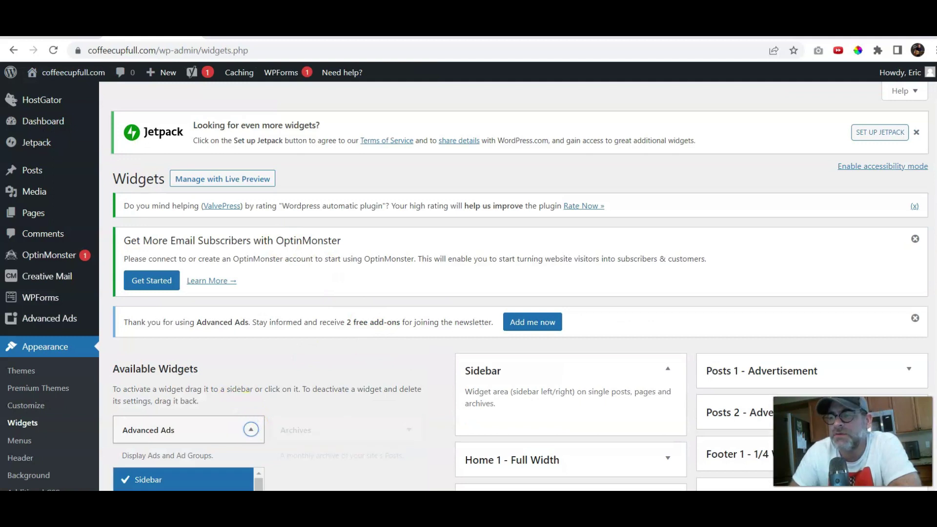
pyautogui.scroll(-6, 205, 273)
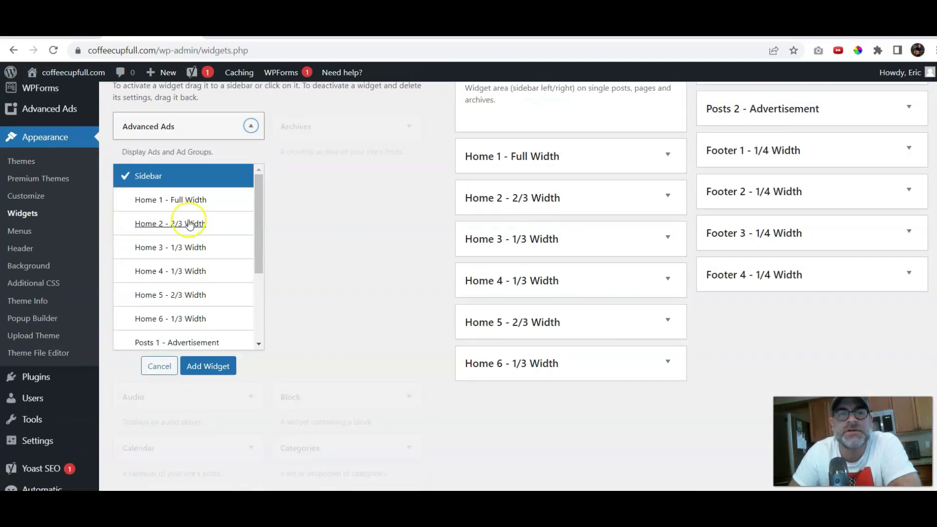
pyautogui.click(210, 366)
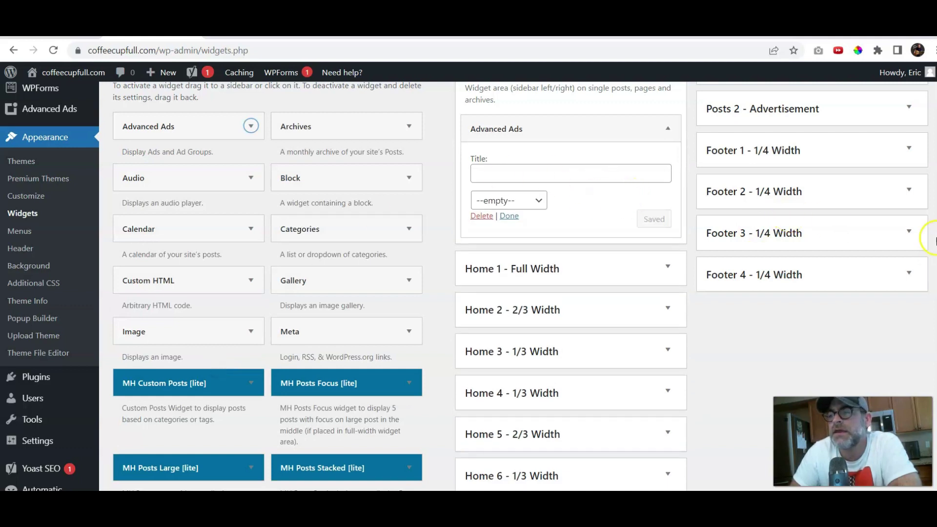
# Choose the Coffee Pods ad in the Sidebar's Advanced Ads widget, save it and close the widget
pyautogui.scroll(3, 517, 283)
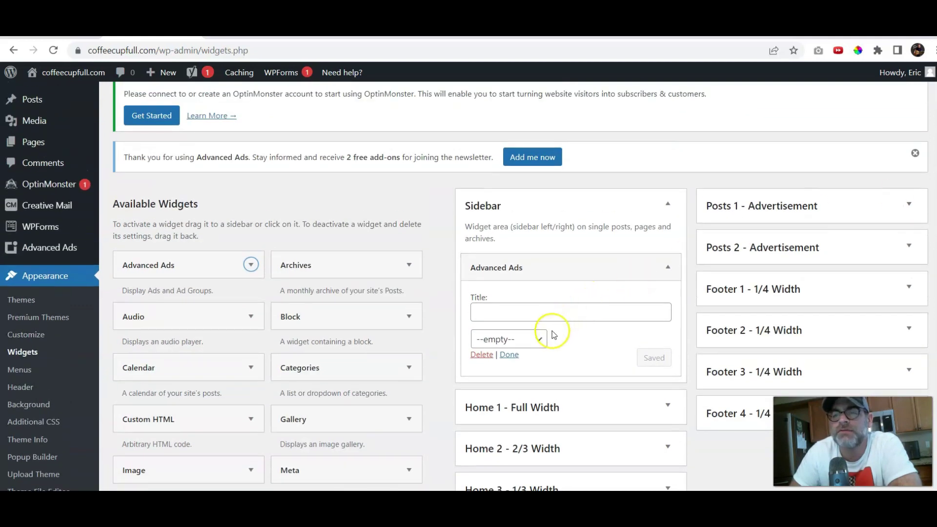
pyautogui.click(536, 340)
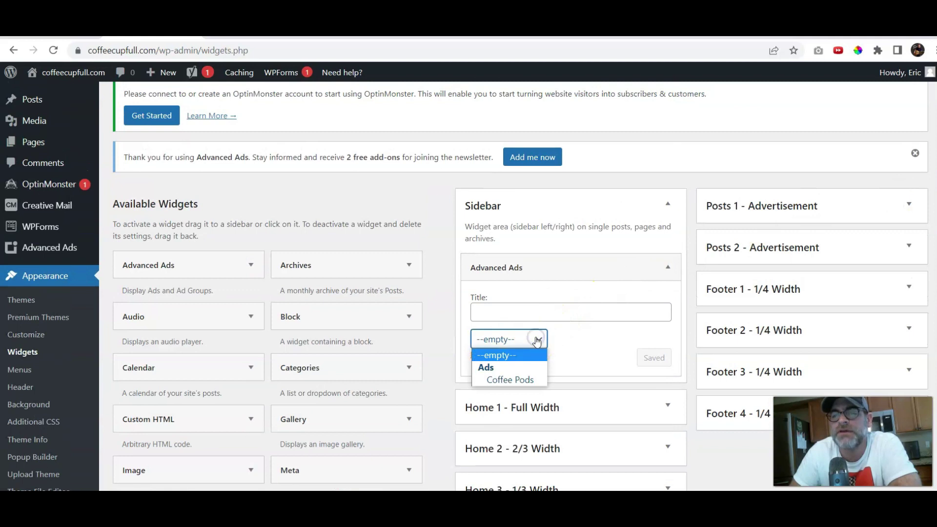
pyautogui.click(529, 379)
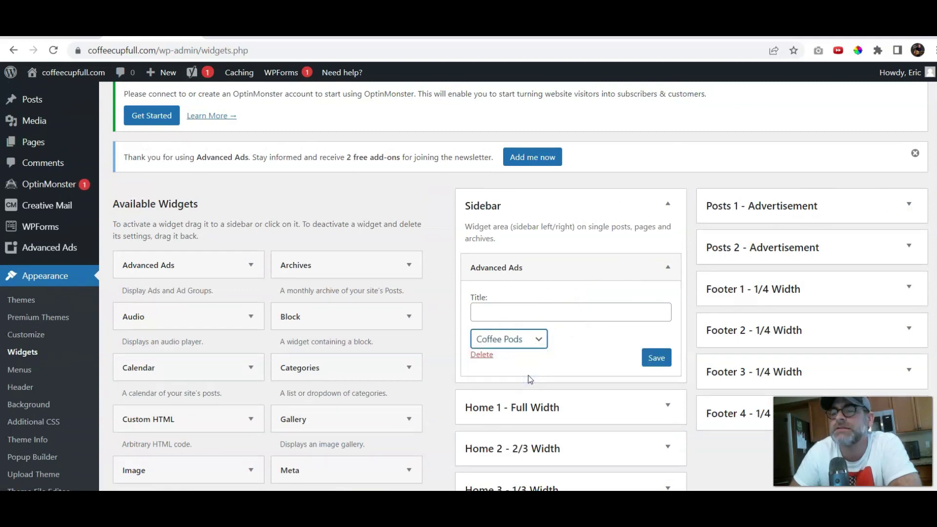
pyautogui.click(656, 357)
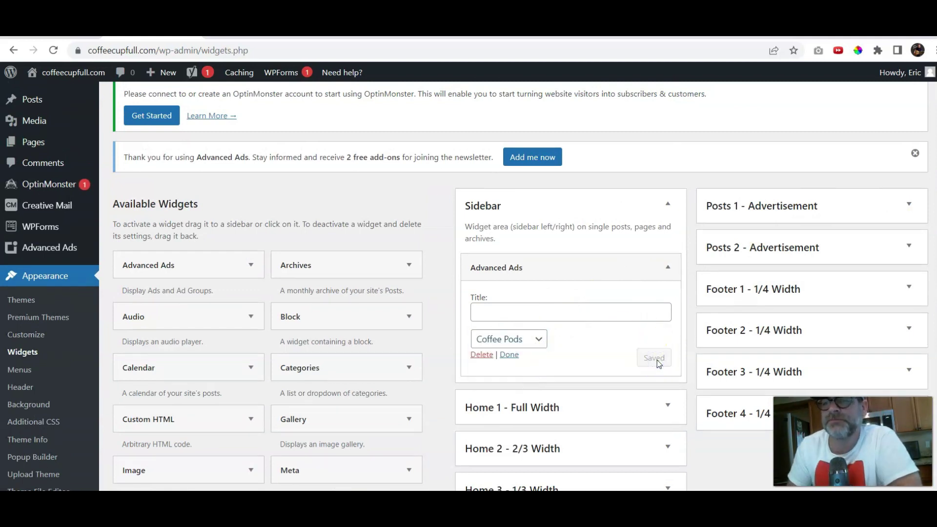
pyautogui.click(508, 354)
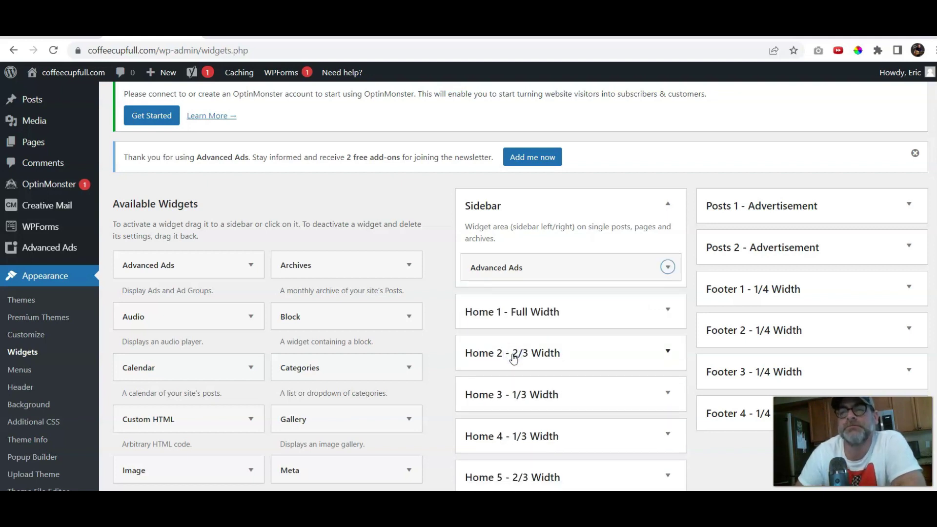
pyautogui.moveTo(73, 78)
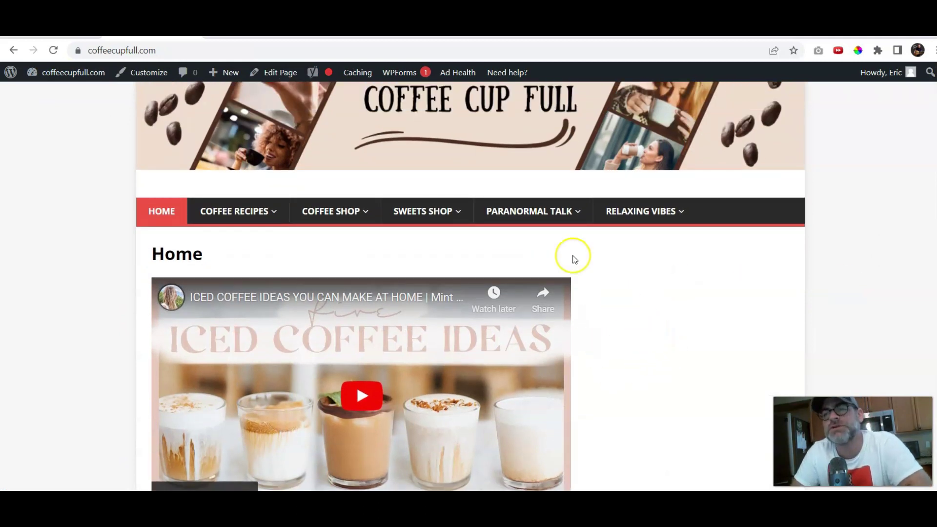
# Open the Coffee Shop > Coffee Makers category page on the live site
pyautogui.moveTo(453, 222)
pyautogui.moveTo(278, 213)
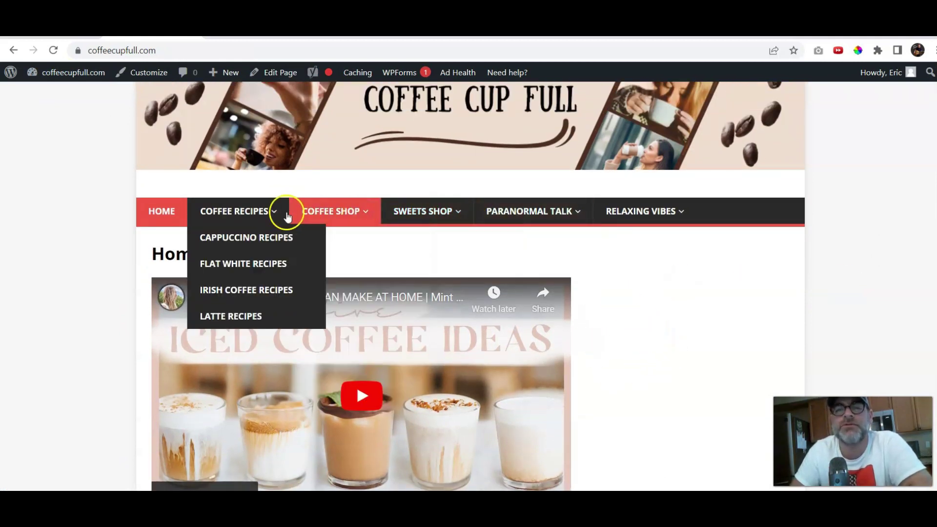
pyautogui.moveTo(334, 210)
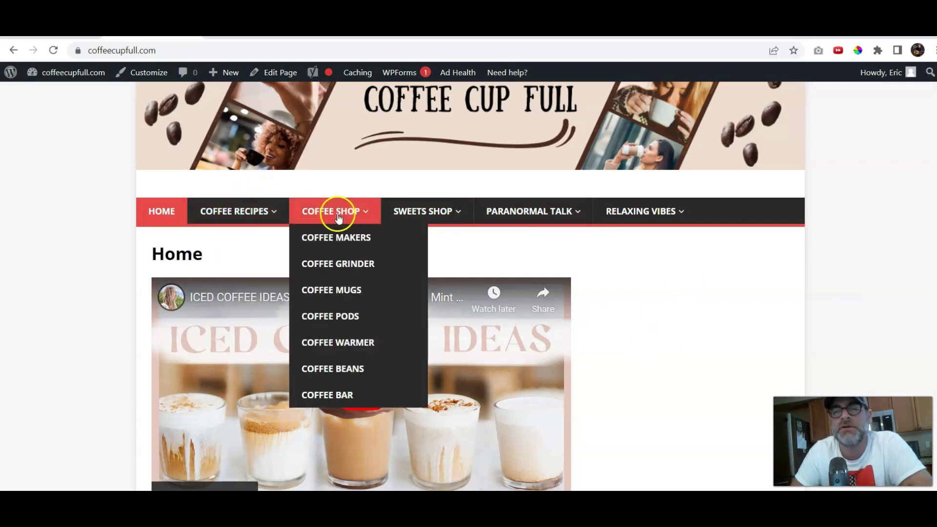
pyautogui.click(359, 238)
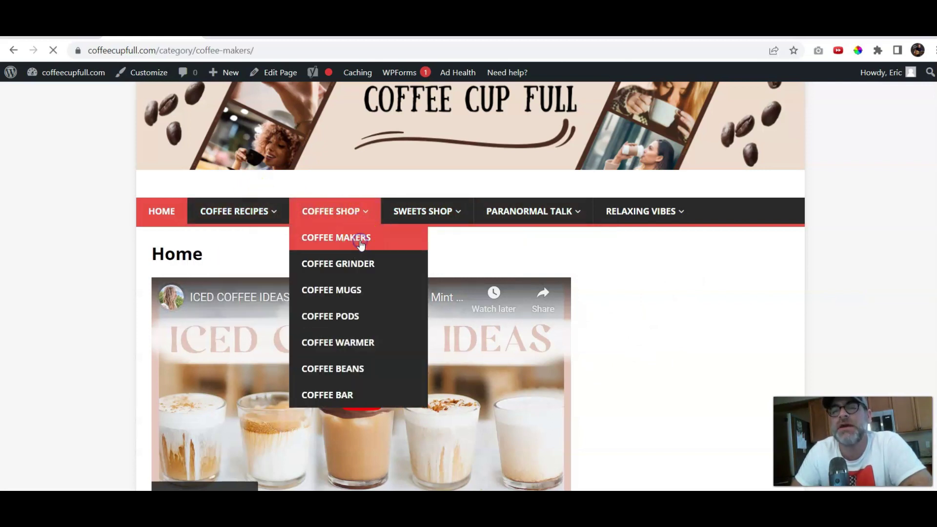
pyautogui.scroll(-10, 617, 226)
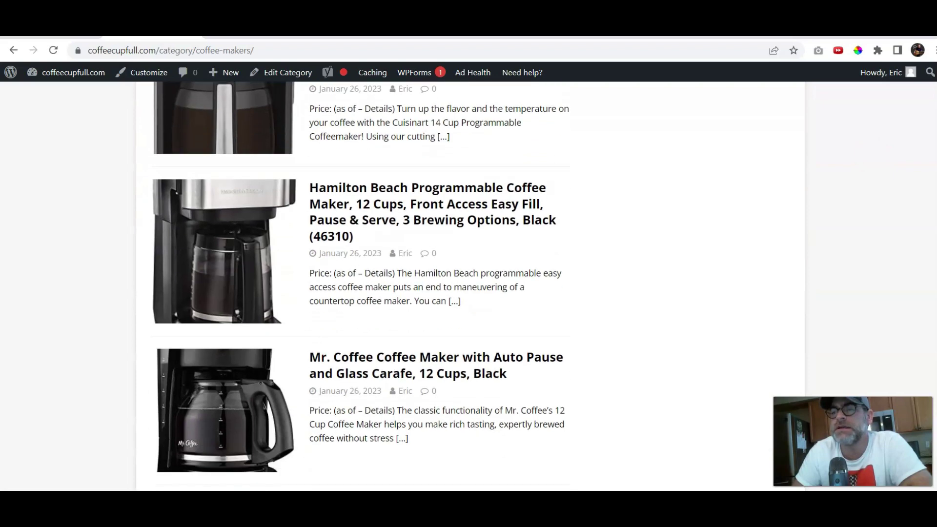
pyautogui.scroll(10, 617, 225)
# Open the Sweets Shop > Chocolates category page
pyautogui.moveTo(439, 293)
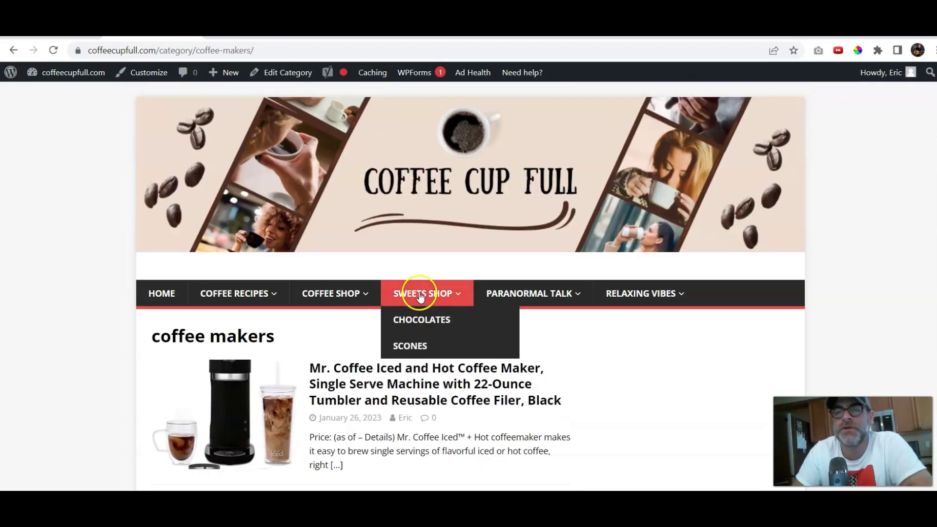
pyautogui.click(449, 317)
pyautogui.scroll(-8, 470, 285)
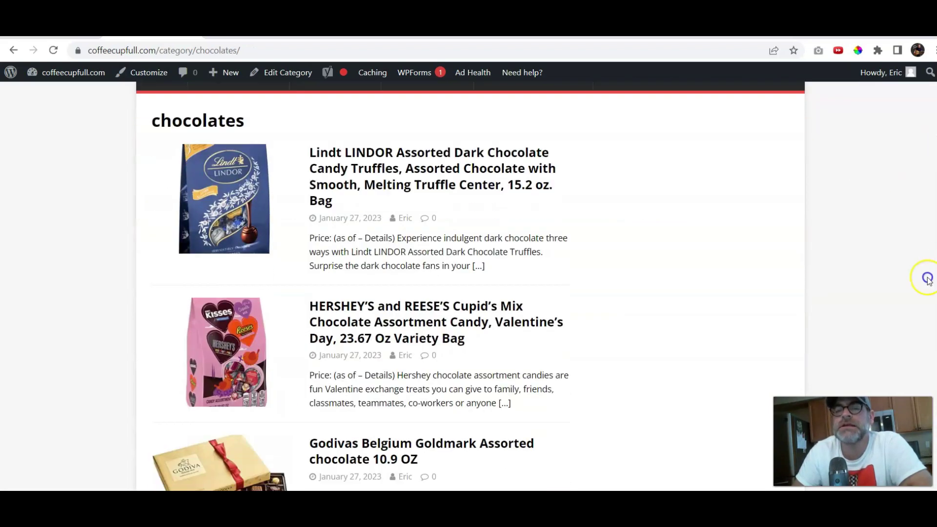
pyautogui.scroll(8, 471, 286)
# Open the Coffee Recipes > Cappuccino Recipes category page
pyautogui.moveTo(211, 293)
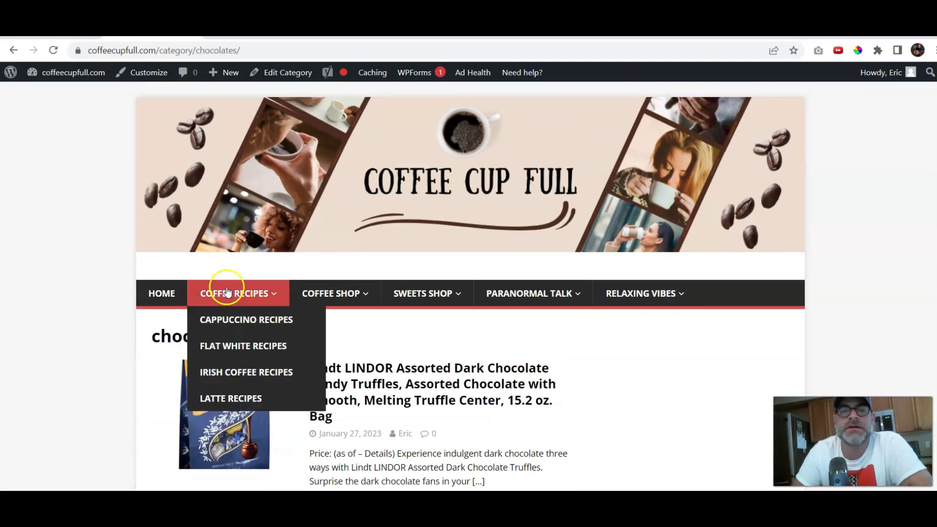
pyautogui.click(223, 320)
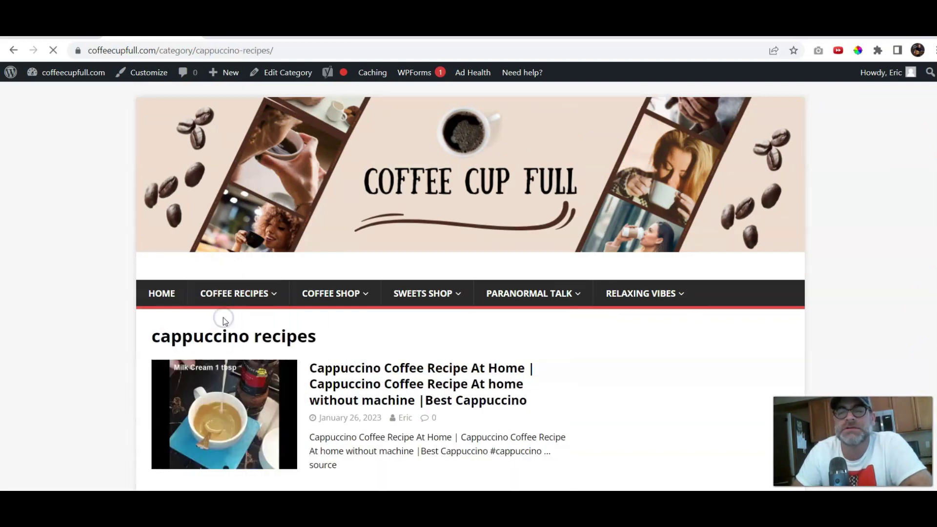
pyautogui.scroll(-7, 929, 225)
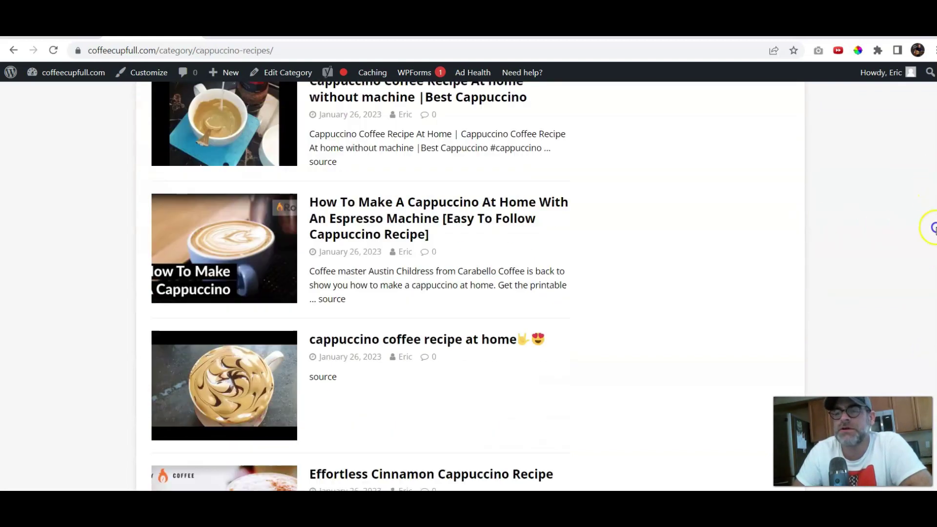
pyautogui.scroll(7, 929, 256)
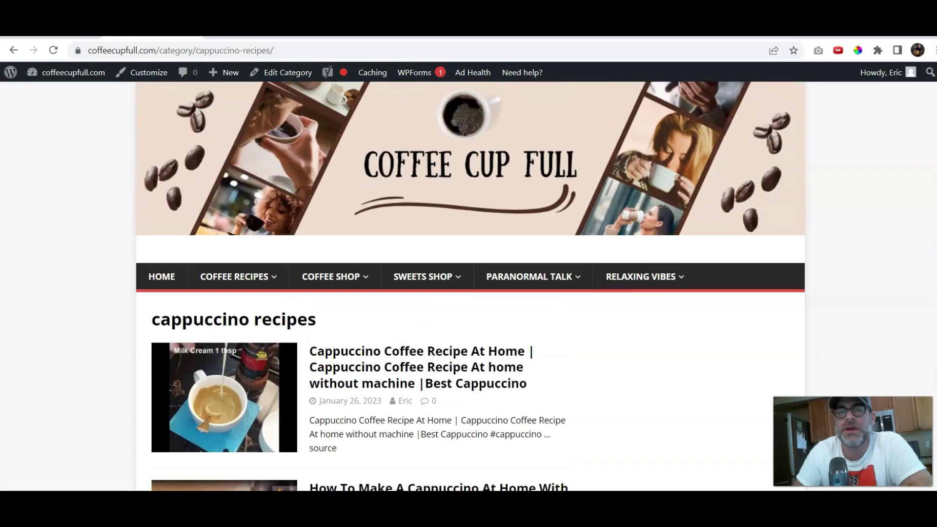
# Open the first cappuccino recipe post, then the Mr. Coffee iced and hot coffee maker post
pyautogui.click(399, 378)
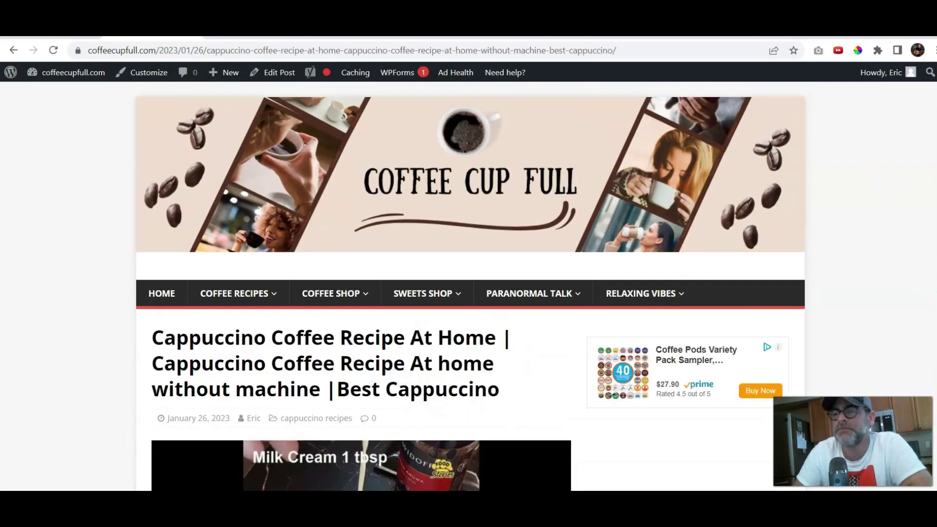
pyautogui.scroll(-2, 841, 244)
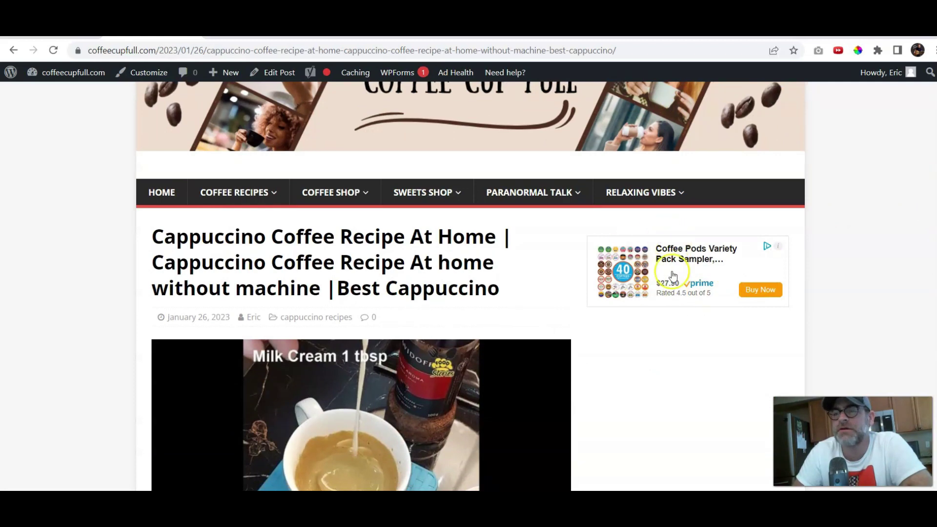
pyautogui.moveTo(403, 196)
pyautogui.moveTo(356, 195)
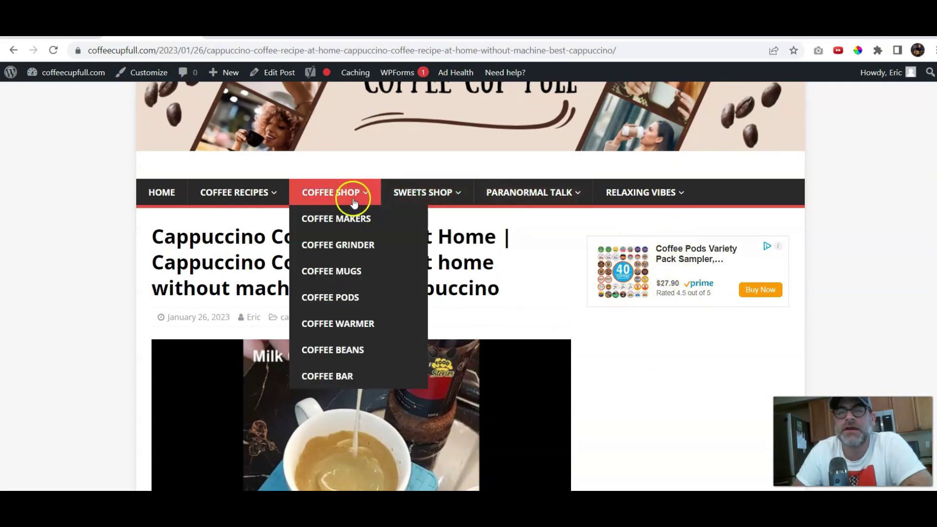
pyautogui.click(354, 218)
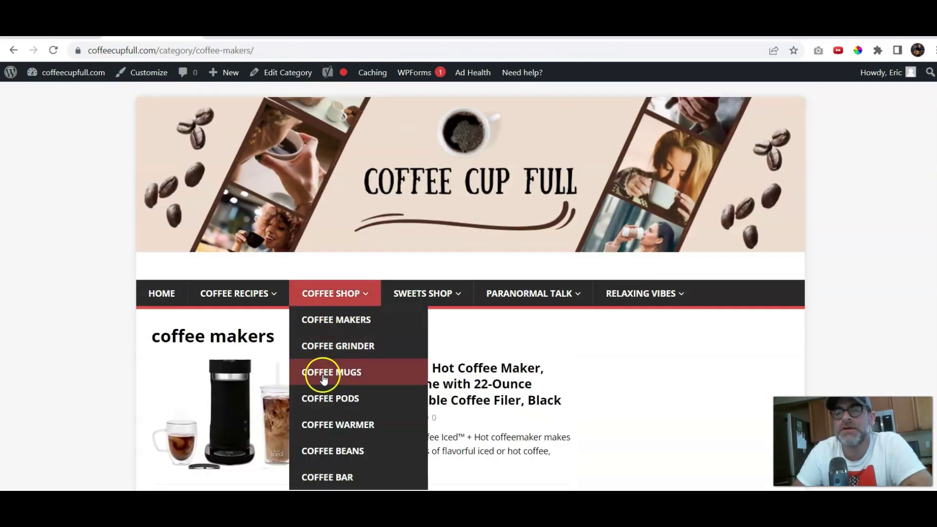
pyautogui.click(510, 390)
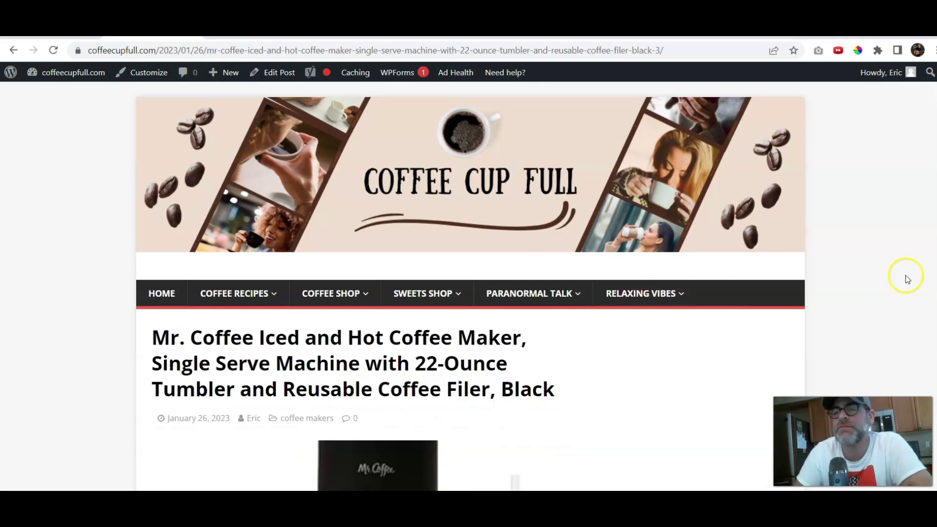
pyautogui.scroll(-6, 398, 293)
pyautogui.scroll(6, 398, 292)
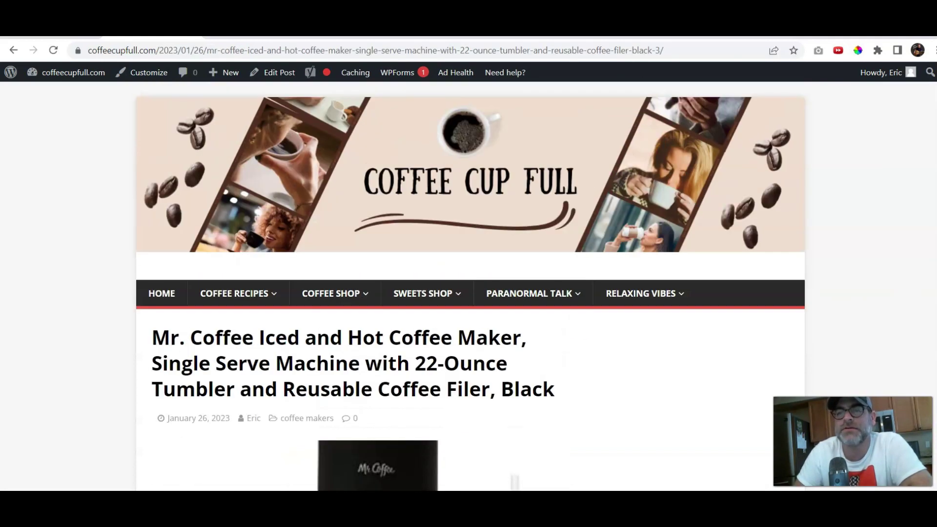
# Open the Lindt LINDOR truffles post under Chocolates and confirm its sidebar lacks the Coffee Pods ad
pyautogui.moveTo(422, 293)
pyautogui.click(399, 320)
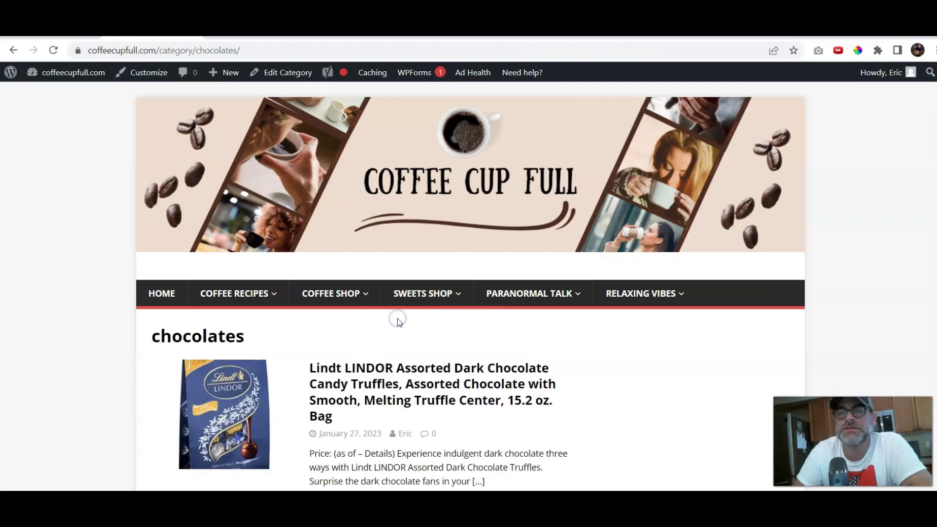
pyautogui.click(344, 384)
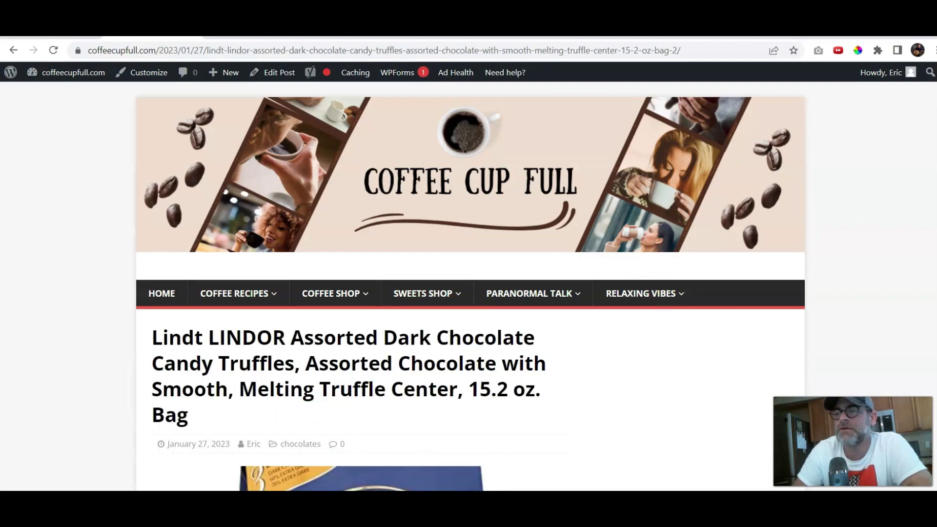
pyautogui.scroll(-6, 278, 247)
pyautogui.scroll(6, 278, 247)
# Open the 'How to Make Summer Latte?' post from Latte Recipes and check its sidebar ad
pyautogui.moveTo(220, 283)
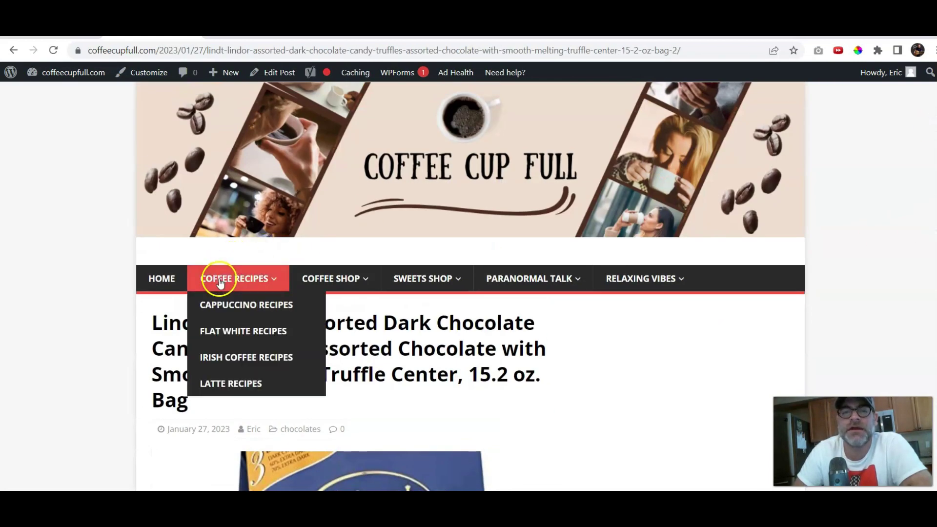
pyautogui.click(253, 383)
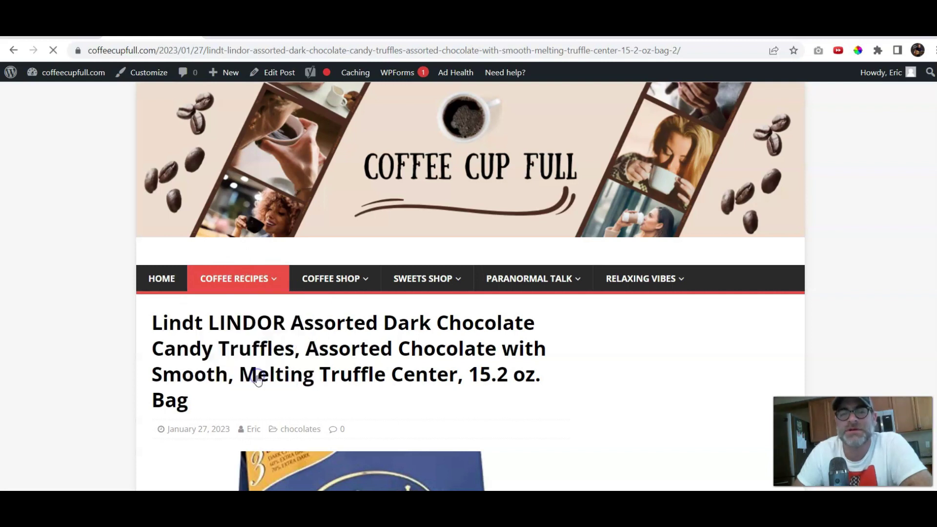
pyautogui.scroll(-6, 494, 224)
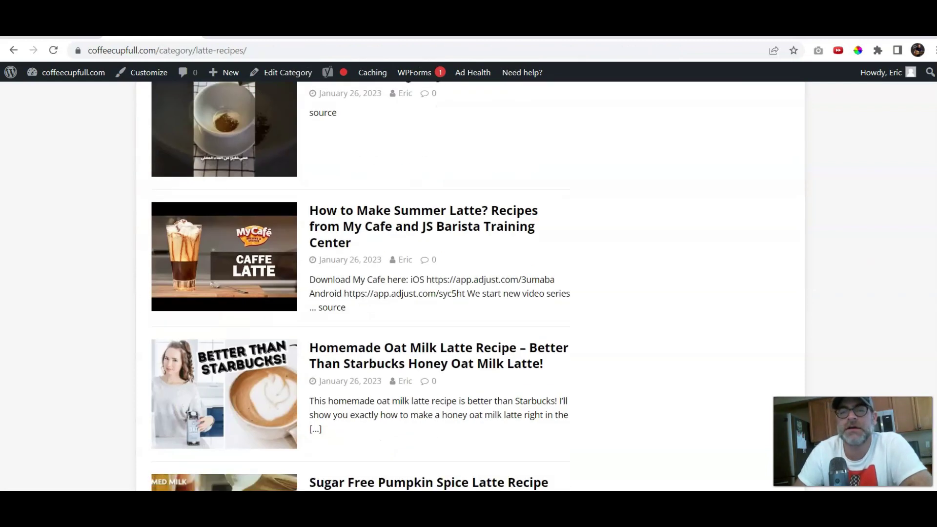
pyautogui.click(493, 224)
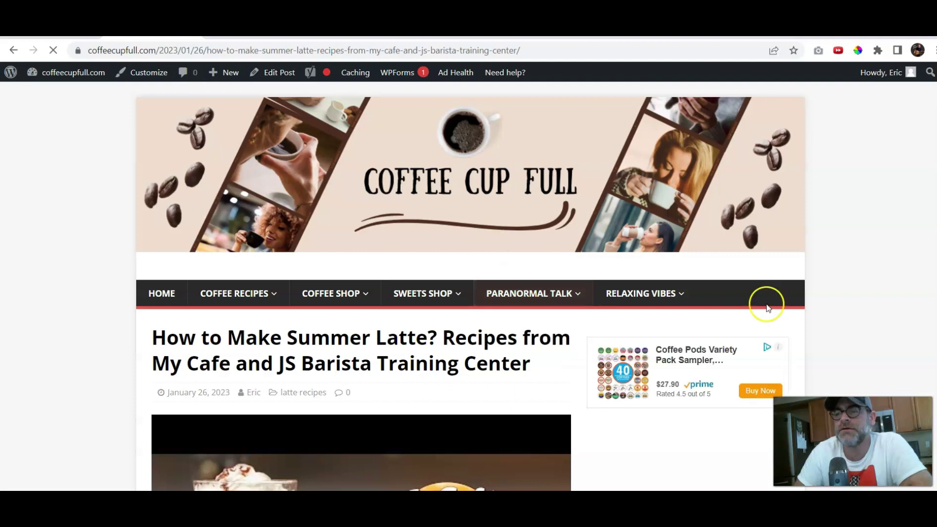
pyautogui.scroll(-2, 903, 257)
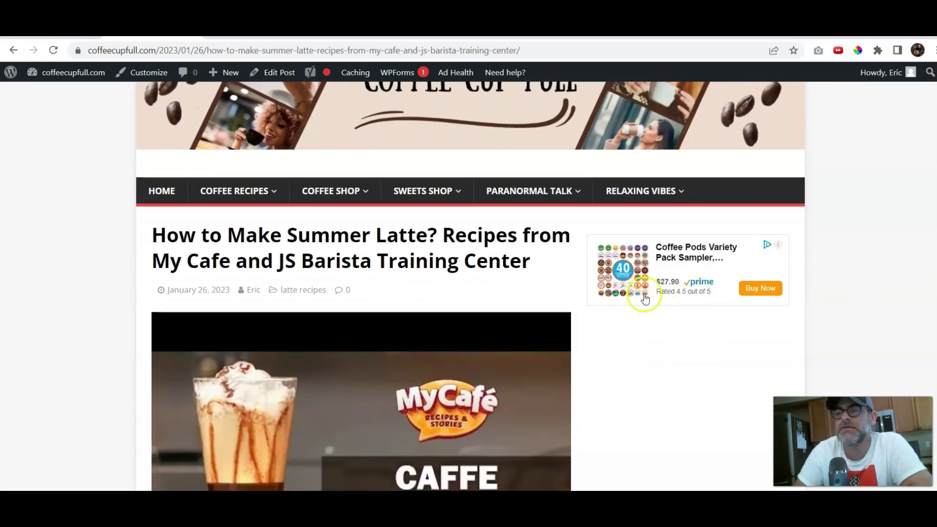